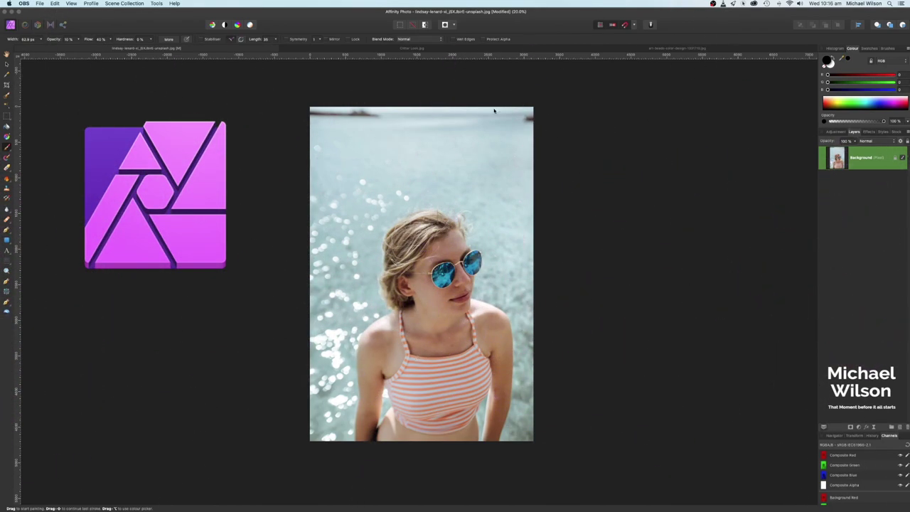
Start a Pen tool path at the top of the strap beside the hair, placing the first nodes along its outer edge
{"action": "left_click", "coordinate": [384, 48]}
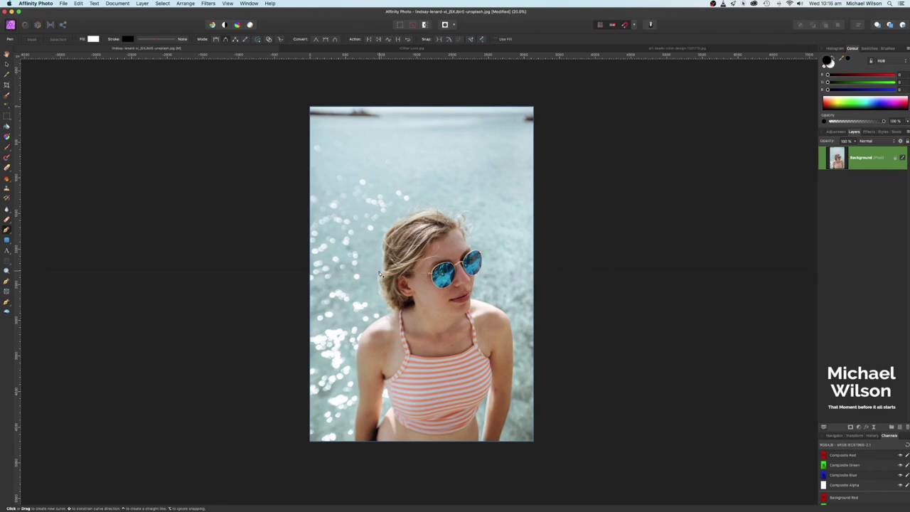
{"action": "key", "text": "super+equal"}
{"action": "key", "text": "super+equal"}
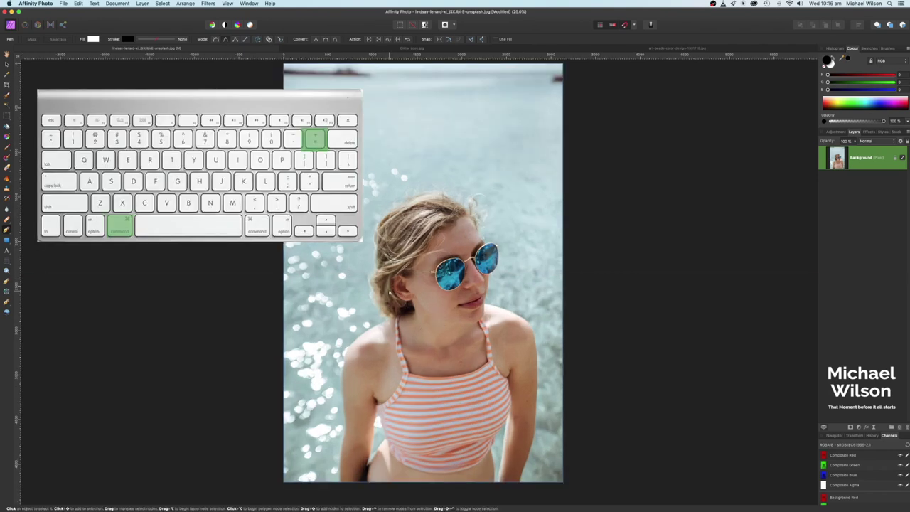
{"action": "key", "text": "super+equal"}
{"action": "key", "text": "super+equal"}
{"action": "key", "text": "super+equal"}
{"action": "key", "text": "super+equal"}
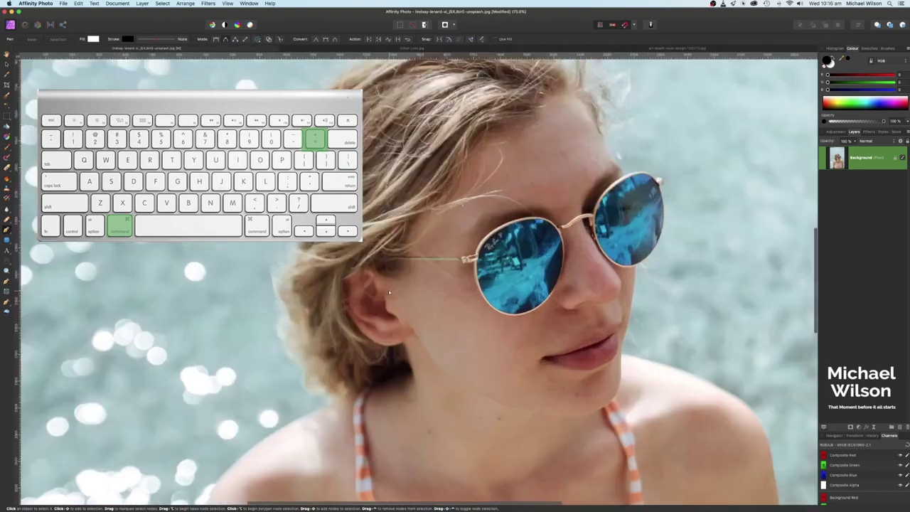
{"action": "key", "text": "space"}
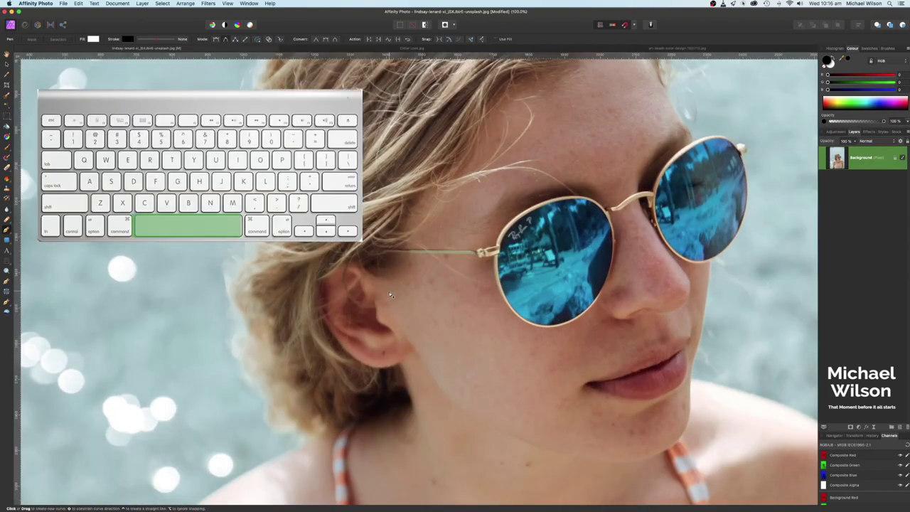
{"action": "left_click_drag", "start_coordinate": [393, 332], "coordinate": [389, 181]}
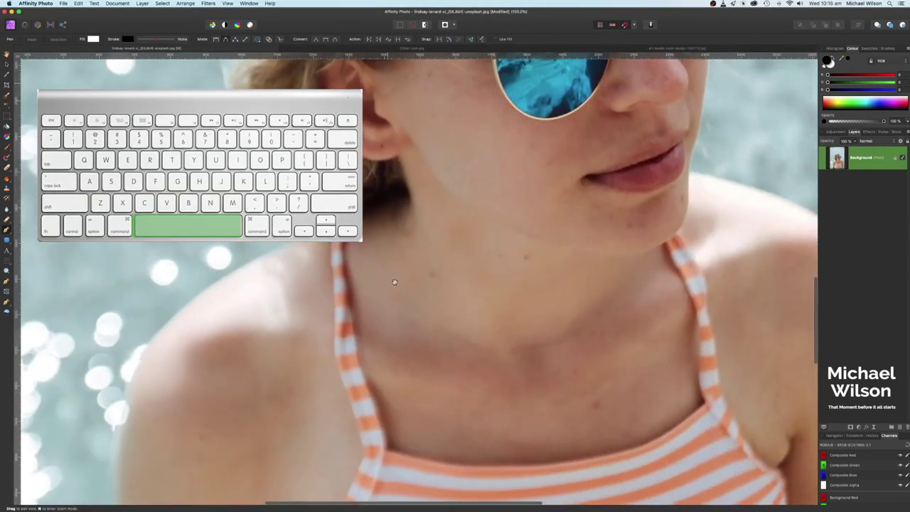
{"action": "left_click_drag", "start_coordinate": [394, 282], "coordinate": [365, 189]}
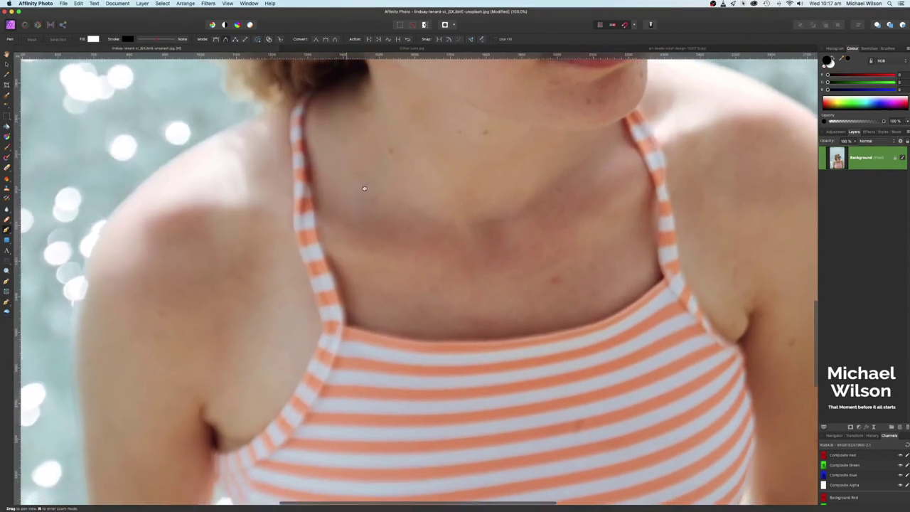
{"action": "left_click", "coordinate": [305, 91]}
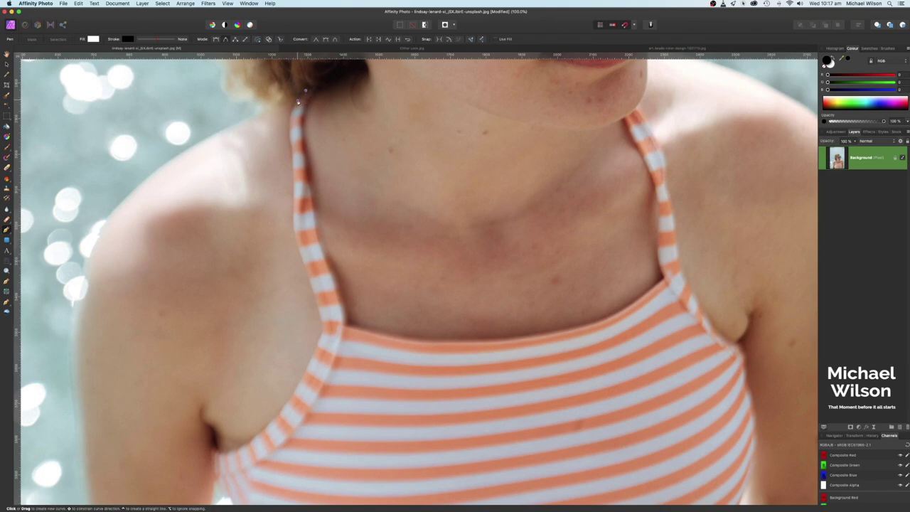
{"action": "left_click", "coordinate": [299, 102]}
{"action": "left_click_drag", "start_coordinate": [293, 114], "coordinate": [291, 122]}
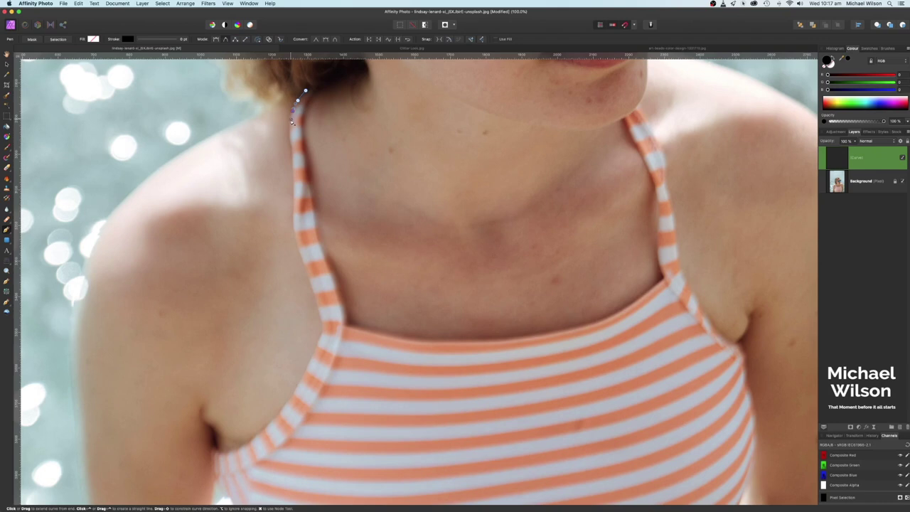
{"action": "left_click", "coordinate": [291, 136]}
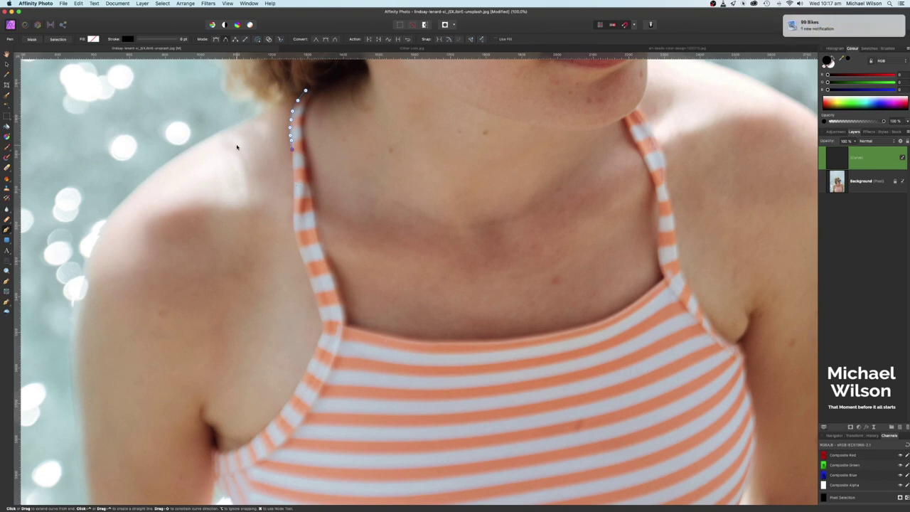
Continue the Pen path down the outer edge of the hair-side strap to where it joins the striped top
{"action": "left_click", "coordinate": [293, 157]}
{"action": "left_click", "coordinate": [293, 171]}
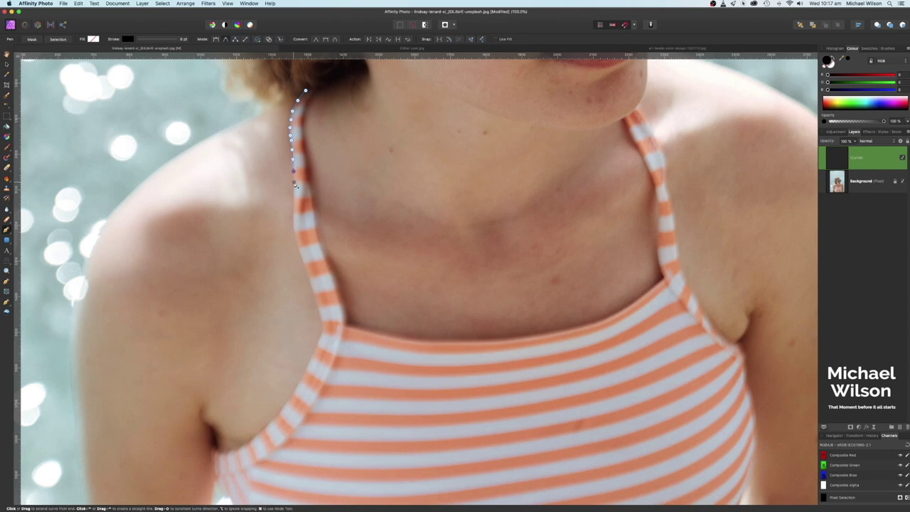
{"action": "left_click", "coordinate": [294, 182]}
{"action": "left_click", "coordinate": [295, 195]}
{"action": "left_click", "coordinate": [295, 211]}
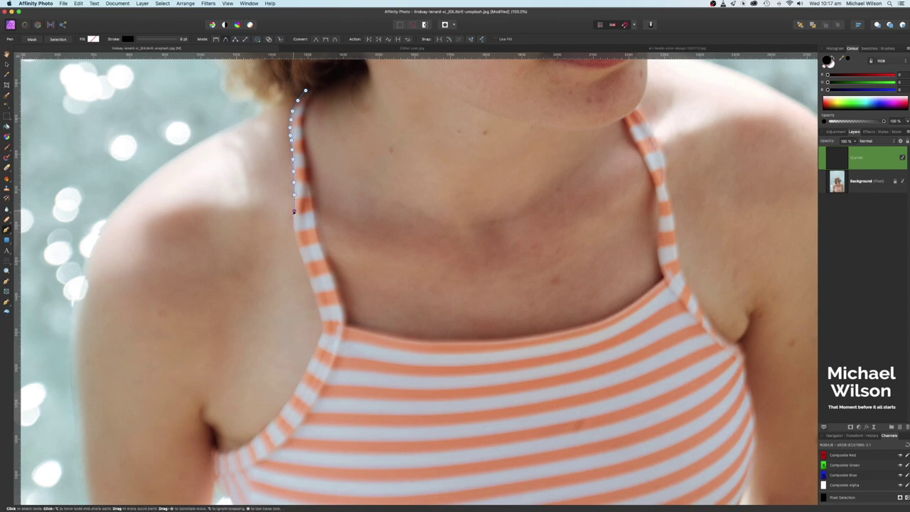
{"action": "left_click", "coordinate": [295, 233]}
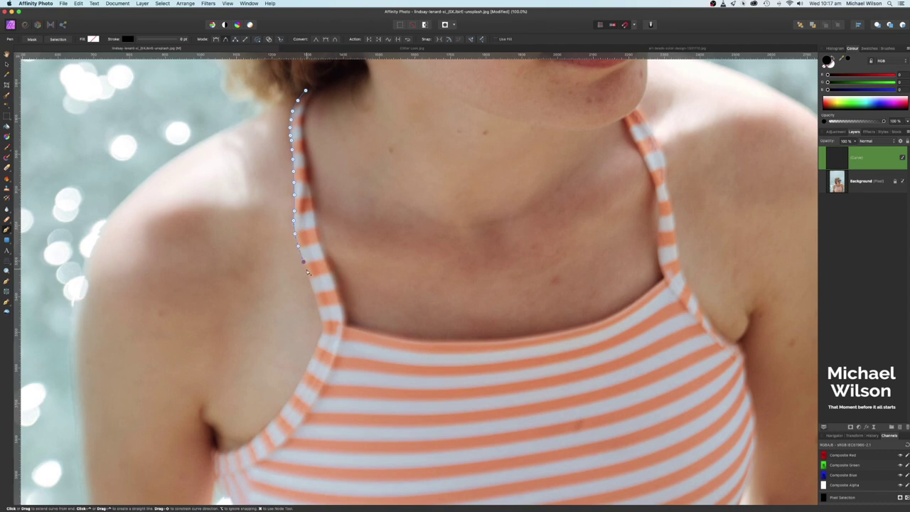
{"action": "left_click", "coordinate": [306, 270]}
{"action": "left_click", "coordinate": [312, 282]}
{"action": "left_click", "coordinate": [314, 292]}
{"action": "left_click", "coordinate": [318, 304]}
{"action": "left_click", "coordinate": [321, 316]}
{"action": "left_click", "coordinate": [324, 325]}
Trace the Pen path along the armhole of the striped top and around the underarm corner
{"action": "left_click", "coordinate": [317, 346]}
{"action": "left_click", "coordinate": [276, 418]}
{"action": "left_click", "coordinate": [252, 441]}
{"action": "left_click", "coordinate": [213, 448]}
{"action": "left_click", "coordinate": [212, 472]}
Extend the Pen path down the side of the top and around to the start of the lower hem
{"action": "scroll", "coordinate": [224, 483], "scroll_direction": "down", "scroll_amount": 8}
{"action": "left_click", "coordinate": [257, 212]}
{"action": "left_click", "coordinate": [278, 265]}
{"action": "left_click", "coordinate": [341, 360]}
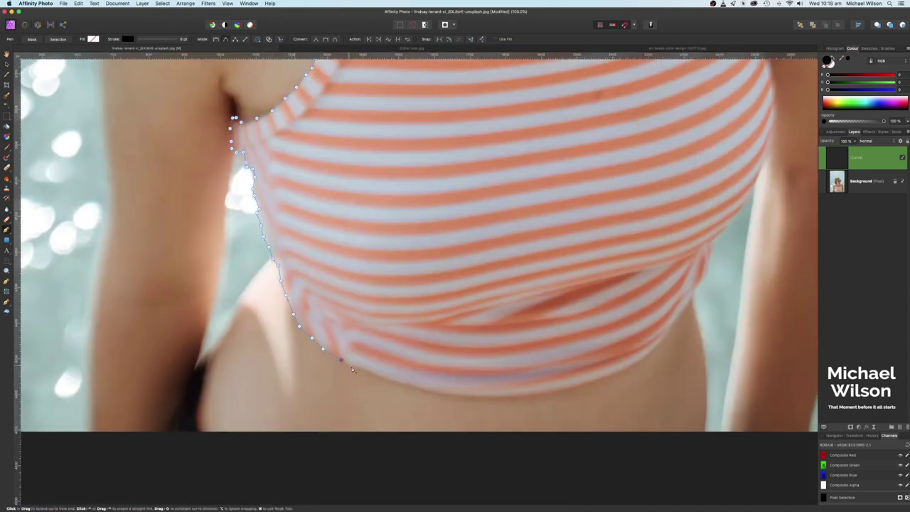
Trace the Pen path along the lower hem and up the opposite side of the top to the other underarm
{"action": "left_click", "coordinate": [580, 389]}
{"action": "left_click", "coordinate": [654, 355]}
{"action": "left_click", "coordinate": [709, 272]}
{"action": "scroll", "coordinate": [709, 272], "scroll_direction": "up", "scroll_amount": 5}
{"action": "left_click", "coordinate": [604, 302]}
{"action": "left_click", "coordinate": [602, 154]}
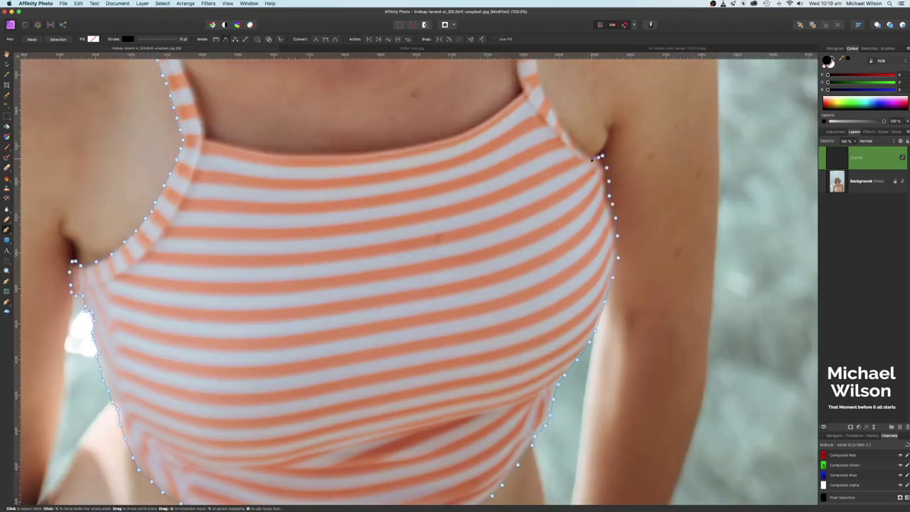
Outline the second strap up to the chin and back down its inner edge to the neckline
{"action": "scroll", "coordinate": [603, 154], "scroll_direction": "up", "scroll_amount": 8}
{"action": "left_click", "coordinate": [514, 293]}
{"action": "left_click", "coordinate": [506, 258]}
{"action": "left_click", "coordinate": [493, 215]}
{"action": "left_click", "coordinate": [477, 190]}
{"action": "left_click", "coordinate": [462, 200]}
{"action": "left_click", "coordinate": [490, 258]}
{"action": "left_click", "coordinate": [504, 359]}
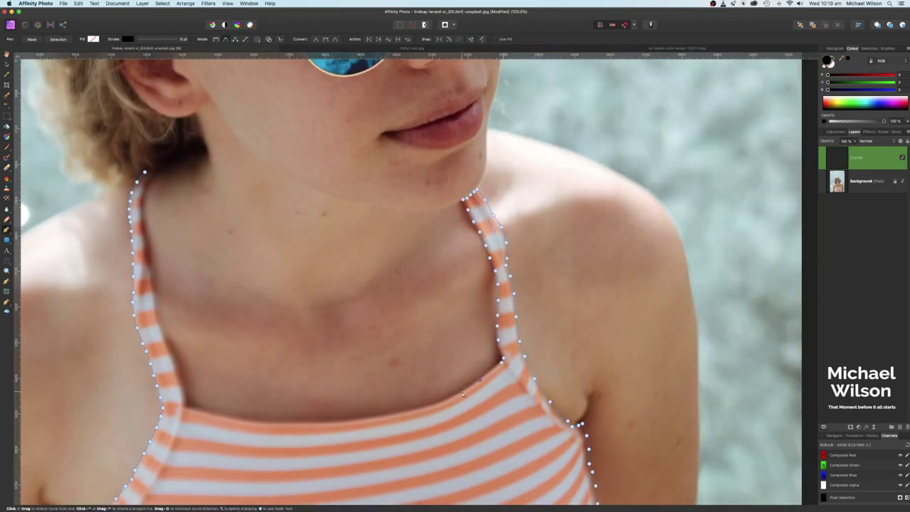
Trace the Pen path across the neckline of the top to the base of the first strap
{"action": "left_click", "coordinate": [433, 404]}
{"action": "left_click", "coordinate": [280, 419]}
{"action": "left_click", "coordinate": [256, 421]}
{"action": "left_click", "coordinate": [225, 417]}
{"action": "left_click", "coordinate": [184, 406]}
Trace up the inner edge of the first strap and close the path at its starting node by the hair
{"action": "left_click", "coordinate": [171, 344]}
{"action": "scroll", "coordinate": [166, 323], "scroll_direction": "up", "scroll_amount": 5}
{"action": "left_click", "coordinate": [206, 418]}
{"action": "left_click", "coordinate": [203, 408]}
{"action": "left_click", "coordinate": [199, 389]}
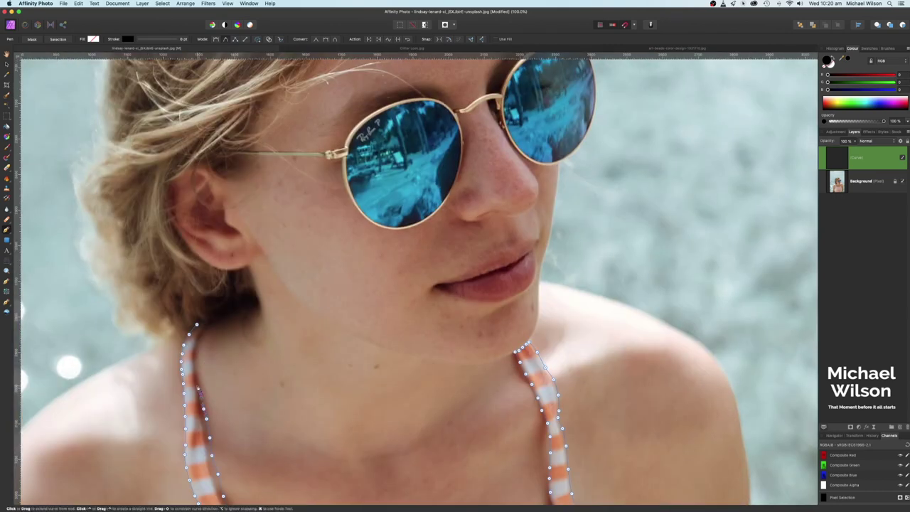
{"action": "left_click", "coordinate": [198, 377]}
{"action": "left_click", "coordinate": [198, 342]}
{"action": "left_click", "coordinate": [204, 332]}
{"action": "left_click", "coordinate": [206, 327]}
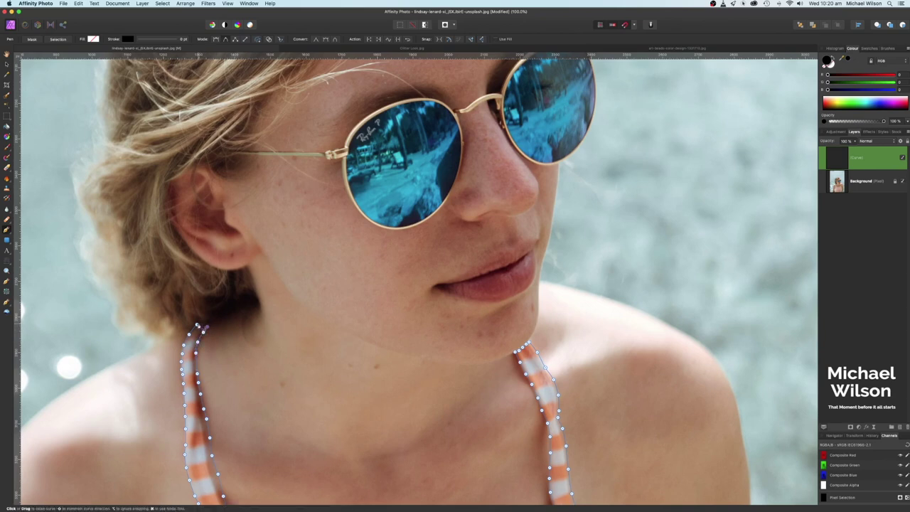
{"action": "left_click", "coordinate": [197, 324]}
Adjust the curve nodes along the first strap's inner edge with the Node tool, and convert the closed path into a selection
{"action": "scroll", "coordinate": [374, 354], "scroll_direction": "up", "scroll_amount": 3}
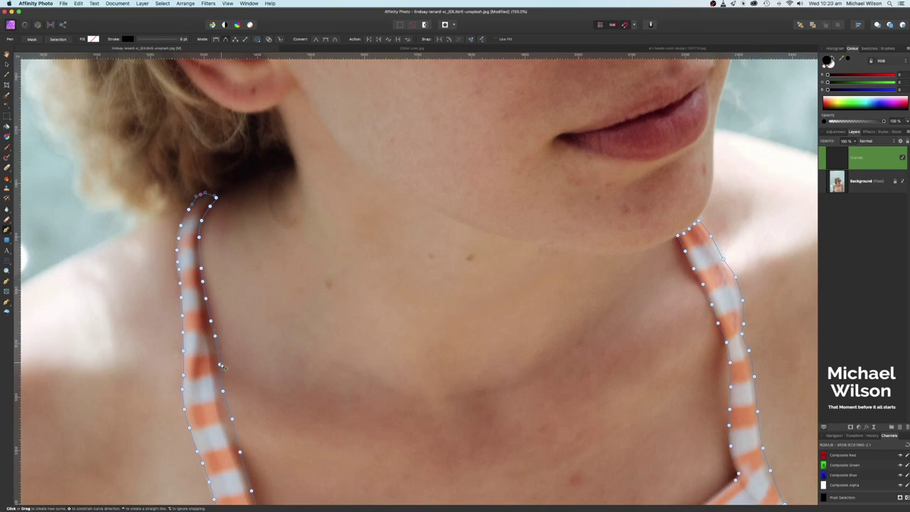
{"action": "left_click", "coordinate": [14, 304]}
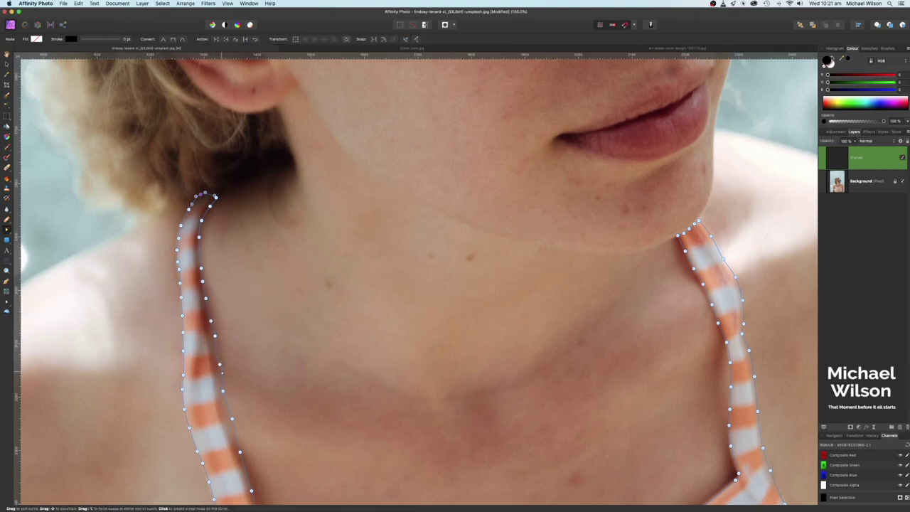
{"action": "left_click", "coordinate": [230, 419]}
{"action": "left_click_drag", "start_coordinate": [234, 430], "coordinate": [236, 427]}
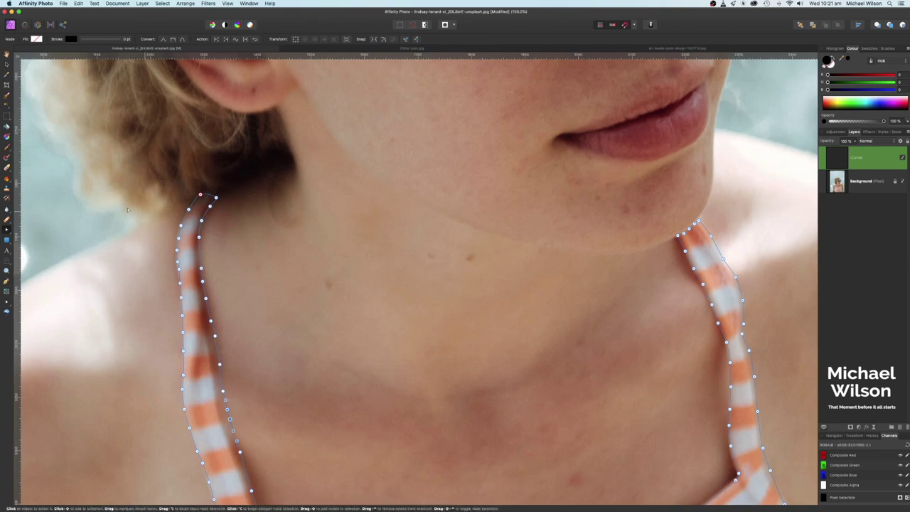
{"action": "left_click", "coordinate": [9, 304]}
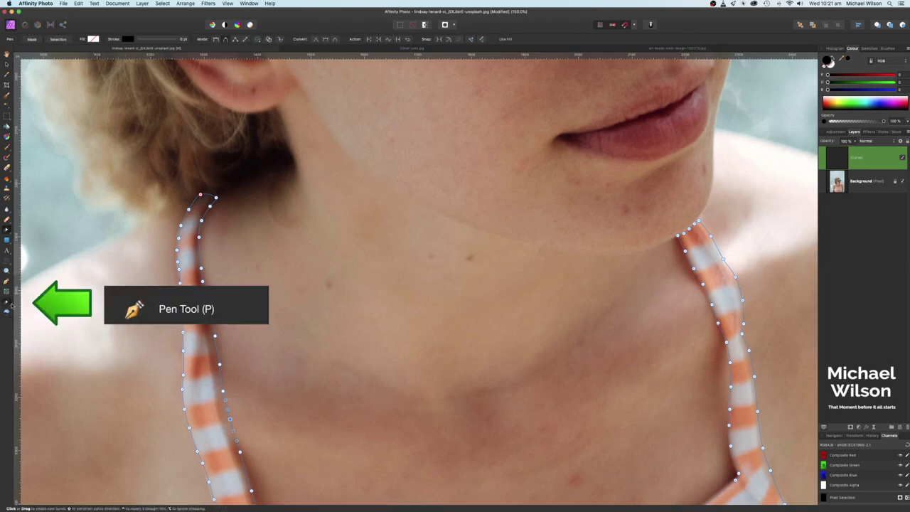
{"action": "left_click", "coordinate": [58, 39]}
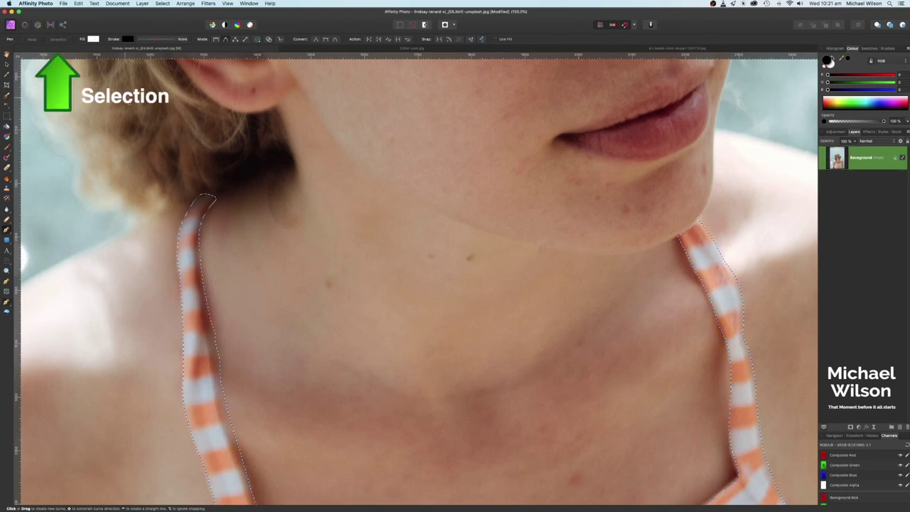
Refine the selection of the striped top with Smooth 0.1 px and Feather 0.1 px
{"action": "key", "text": "super+minus"}
{"action": "key", "text": "super+minus"}
{"action": "key", "text": "super+minus"}
{"action": "key", "text": "super+minus"}
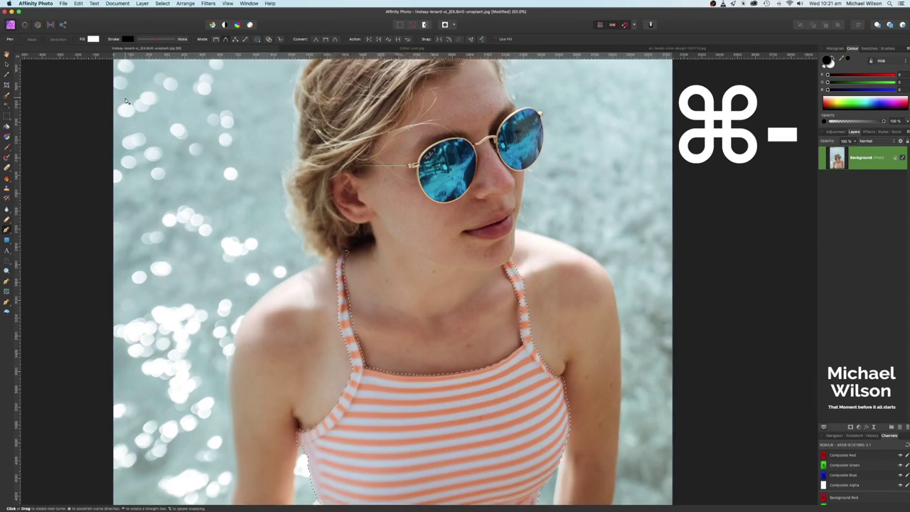
{"action": "scroll", "coordinate": [384, 194], "scroll_direction": "down", "scroll_amount": 3}
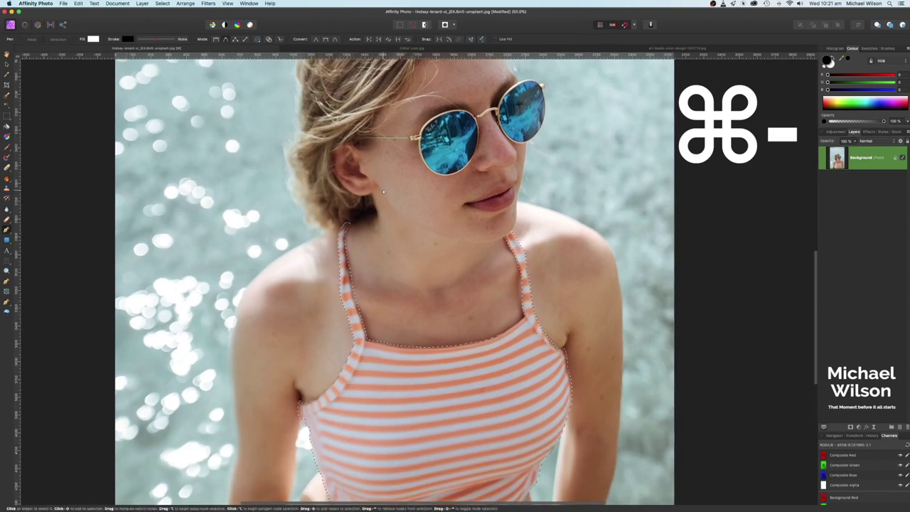
{"action": "key", "text": "super+minus"}
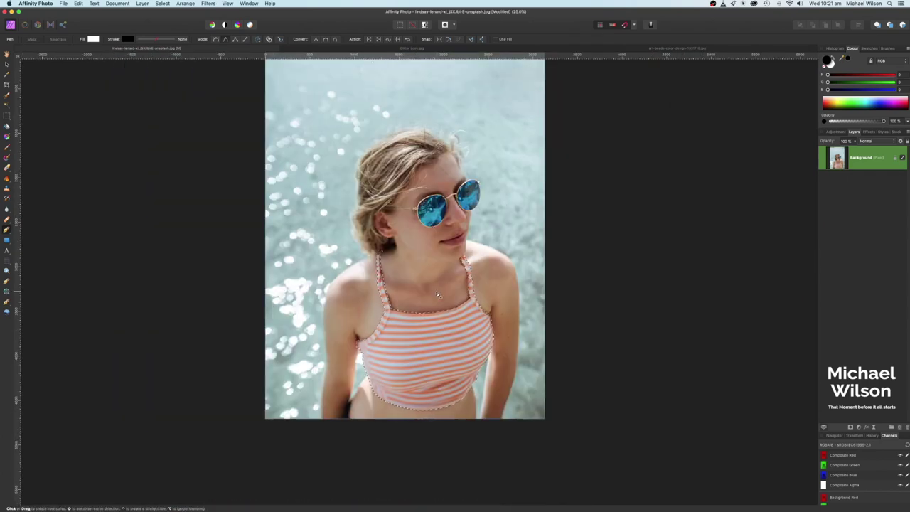
{"action": "left_click", "coordinate": [7, 96]}
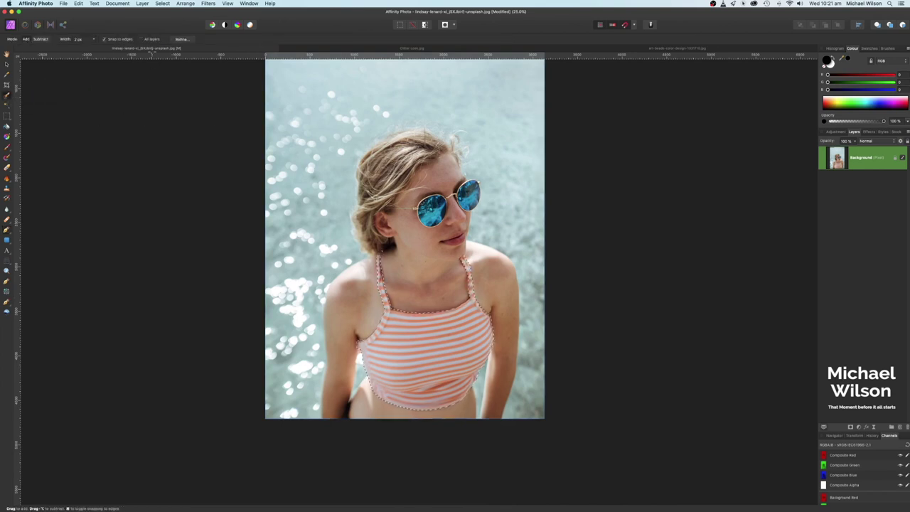
{"action": "left_click", "coordinate": [182, 40]}
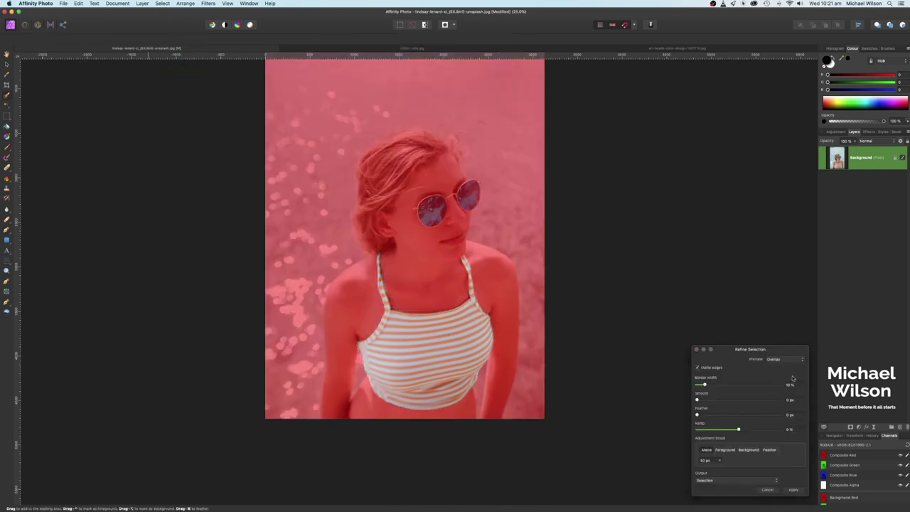
{"action": "left_click_drag", "start_coordinate": [697, 400], "coordinate": [700, 416]}
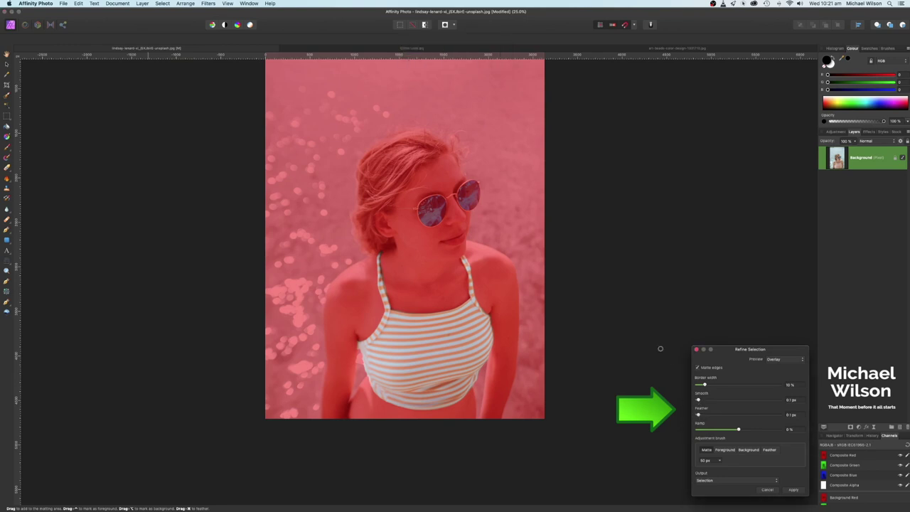
Output the refined selection as a new layer with mask and apply it
{"action": "left_click_drag", "start_coordinate": [719, 482], "coordinate": [653, 309]}
{"action": "left_click", "coordinate": [653, 308]}
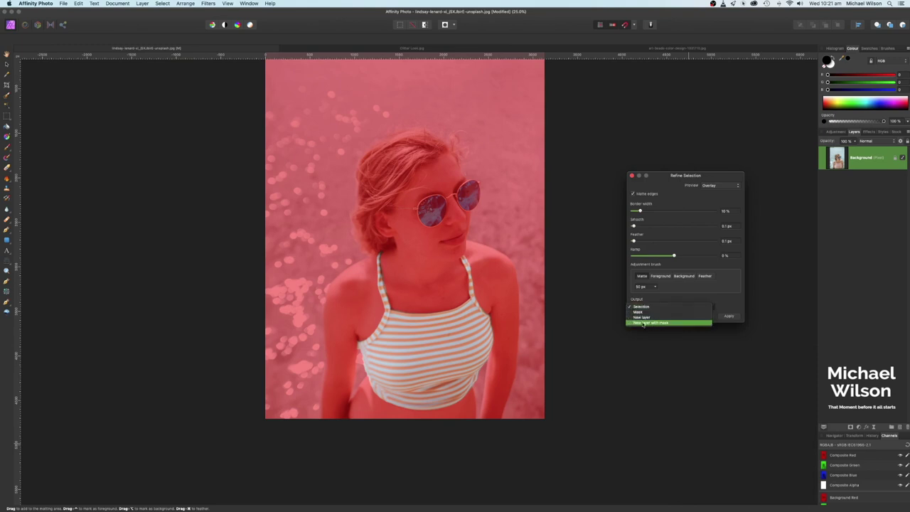
{"action": "left_click", "coordinate": [652, 323]}
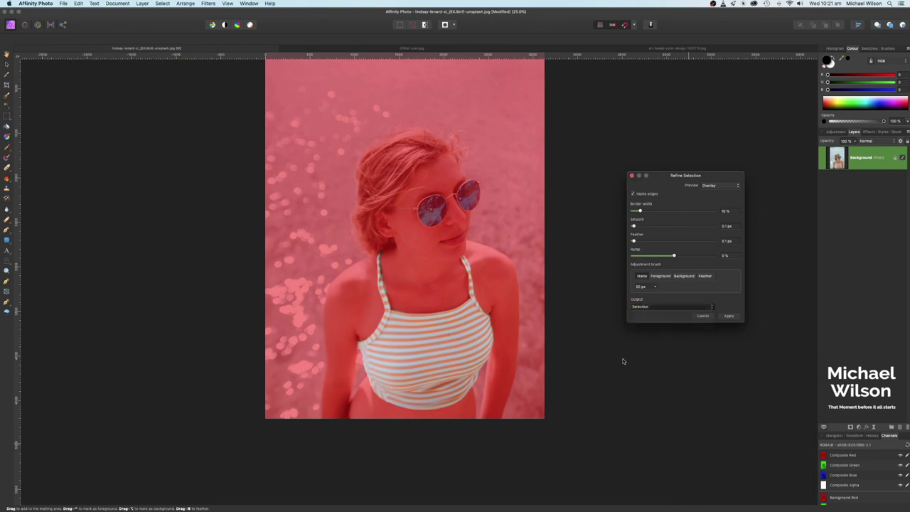
{"action": "left_click", "coordinate": [728, 315]}
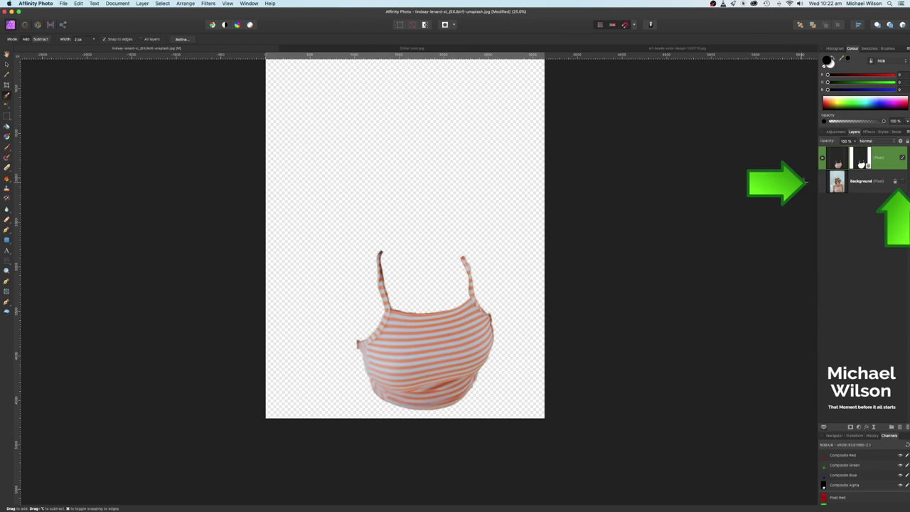
Make the Background layer visible again and expand the new pixel layer to show its mask
{"action": "left_click", "coordinate": [902, 182]}
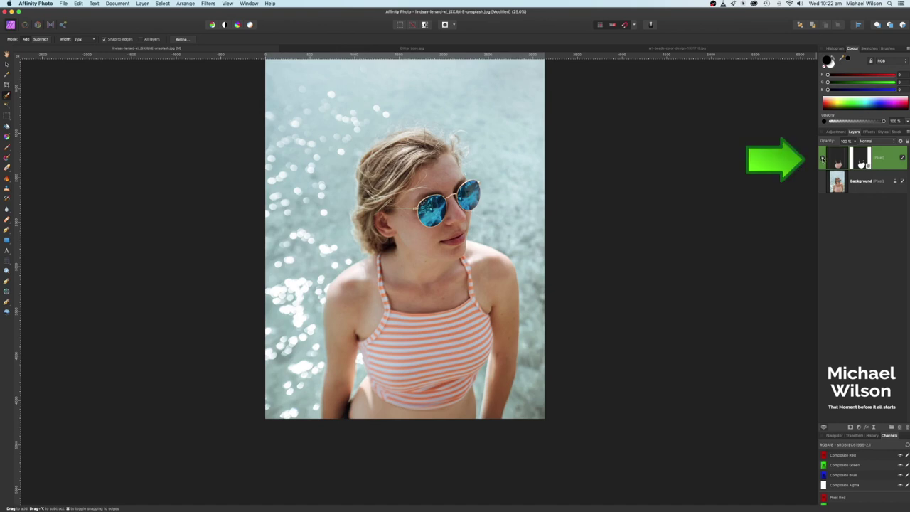
{"action": "left_click", "coordinate": [823, 158]}
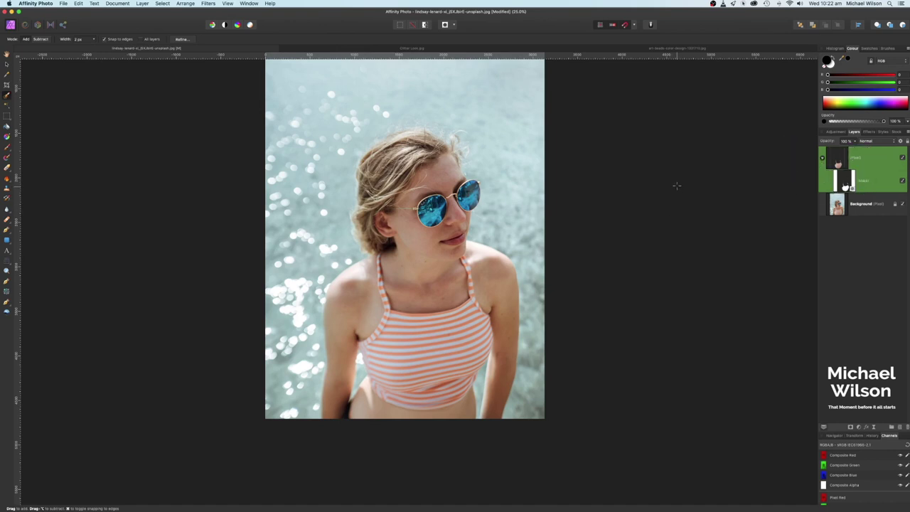
Copy the glitter texture from the art-beads image and paste it into the portrait document as a new layer
{"action": "left_click_drag", "start_coordinate": [672, 184], "coordinate": [682, 242]}
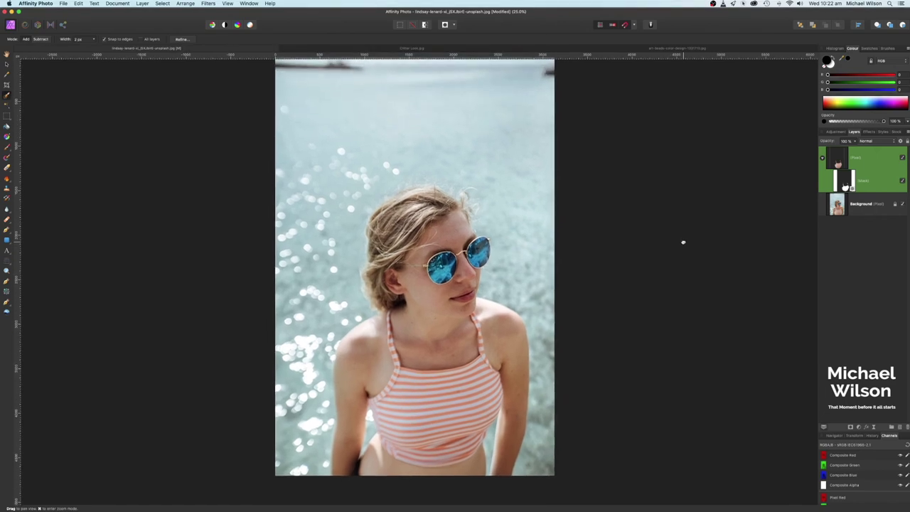
{"action": "left_click", "coordinate": [569, 48]}
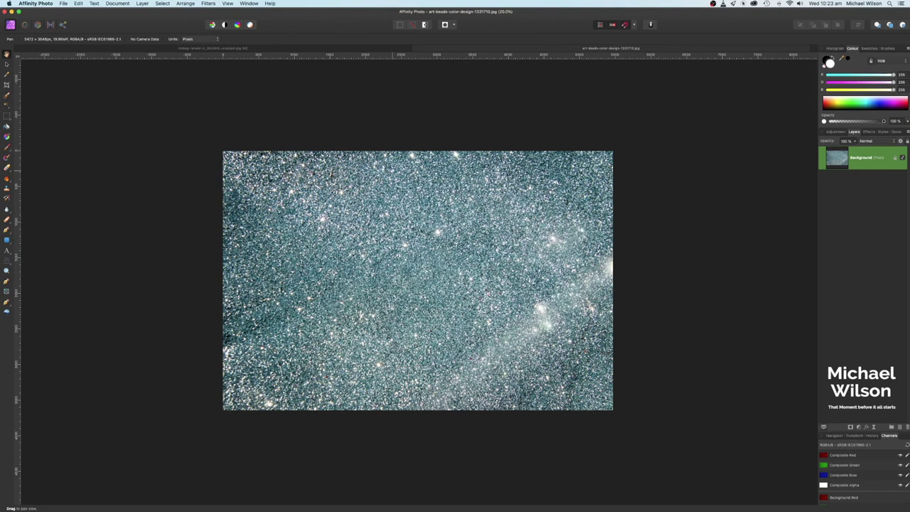
{"action": "key", "text": "super+c"}
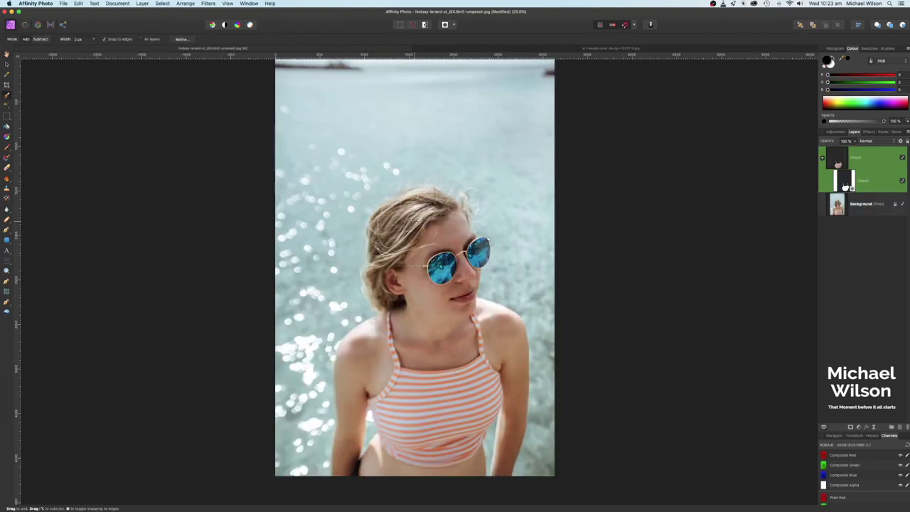
{"action": "key", "text": "super+v"}
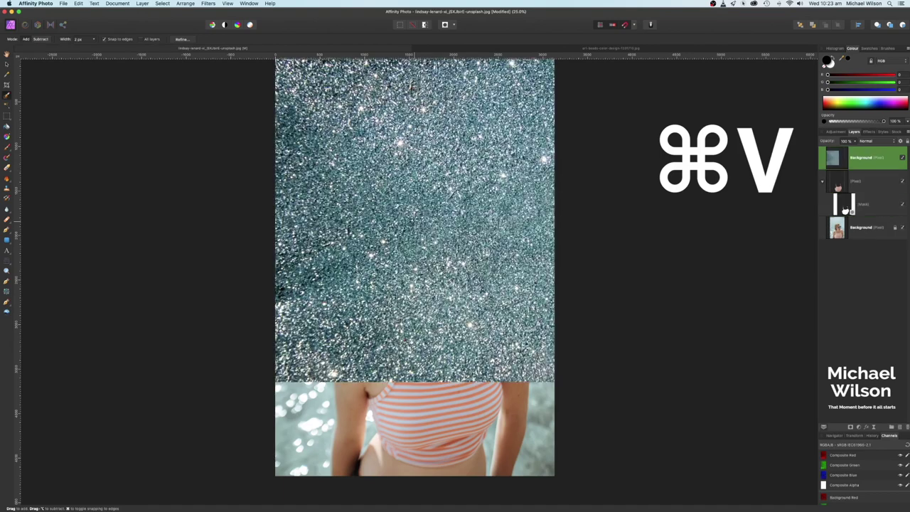
Rotate the pasted glitter layer 90 degrees clockwise and position it to cover the whole portrait
{"action": "key", "text": "super+minus"}
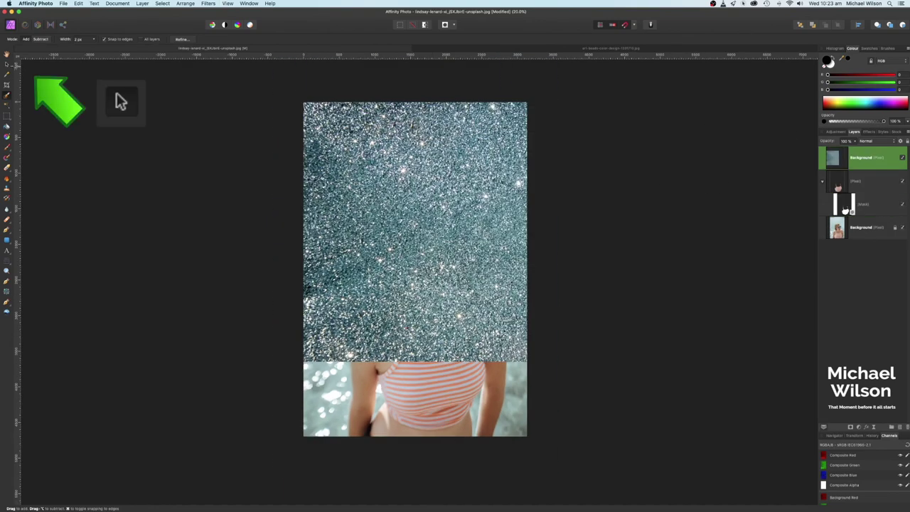
{"action": "key", "text": "v"}
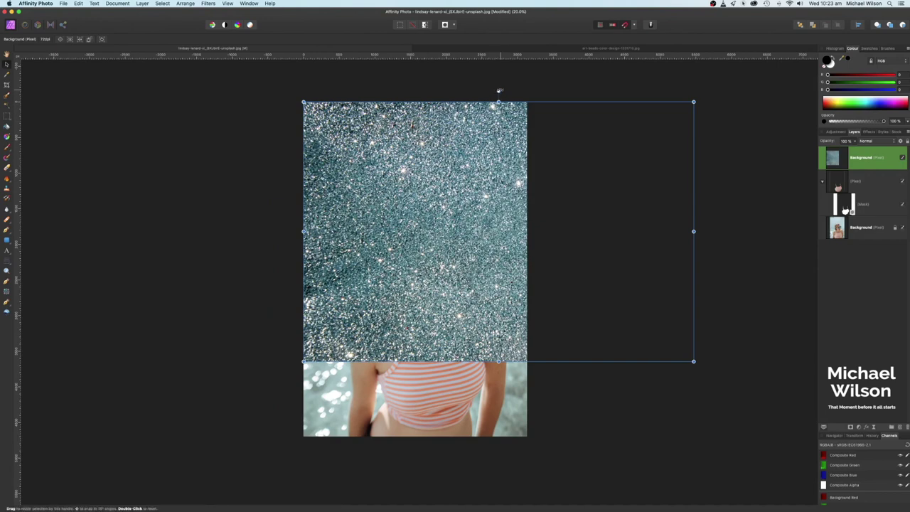
{"action": "left_click_drag", "start_coordinate": [499, 90], "coordinate": [553, 232]}
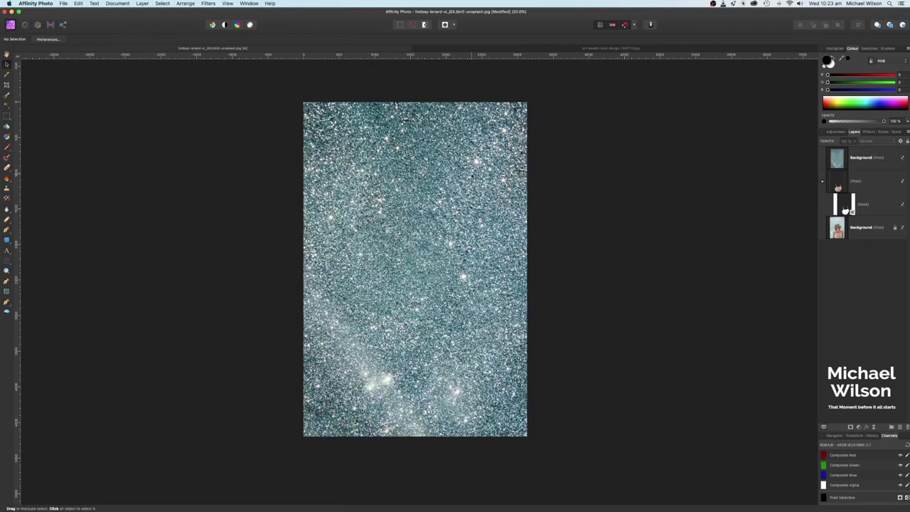
Nest the glitter layer inside the masked top layer, below its mask, so it is clipped to the top
{"action": "left_click", "coordinate": [844, 158]}
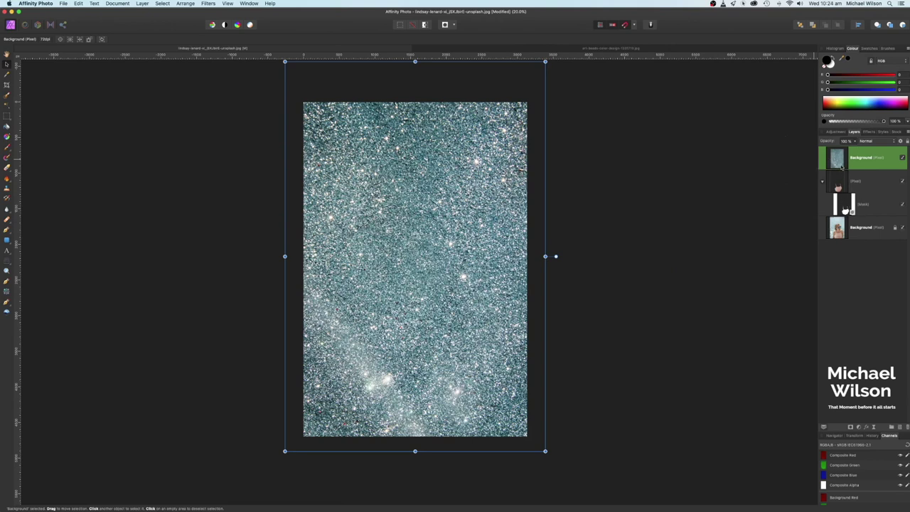
{"action": "left_click_drag", "start_coordinate": [839, 158], "coordinate": [856, 217]}
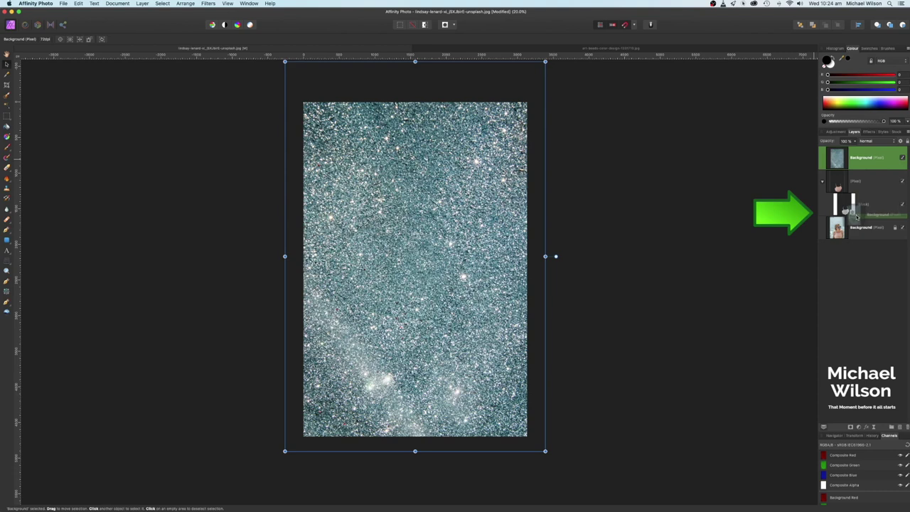
{"action": "left_click_drag", "start_coordinate": [856, 217], "coordinate": [857, 218]}
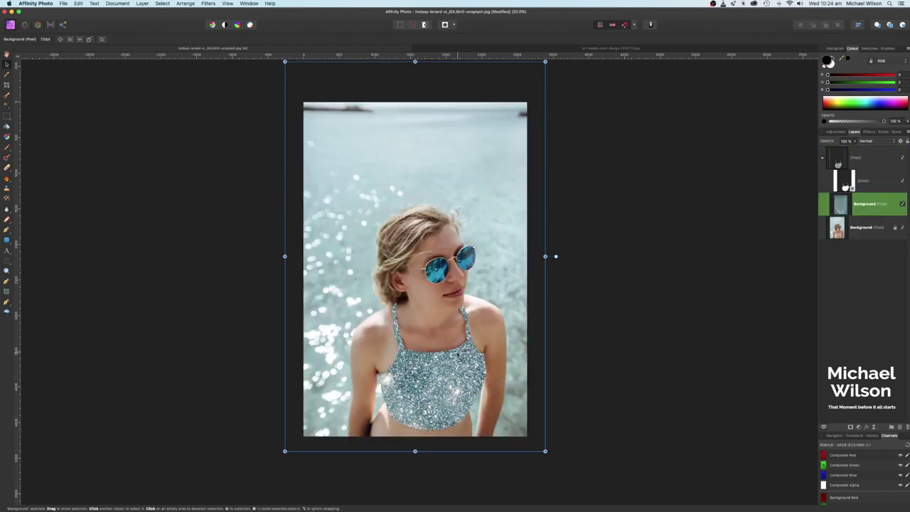
Set the glitter layer's blend mode to Hard Light and reduce its opacity slightly
{"action": "left_click", "coordinate": [873, 141]}
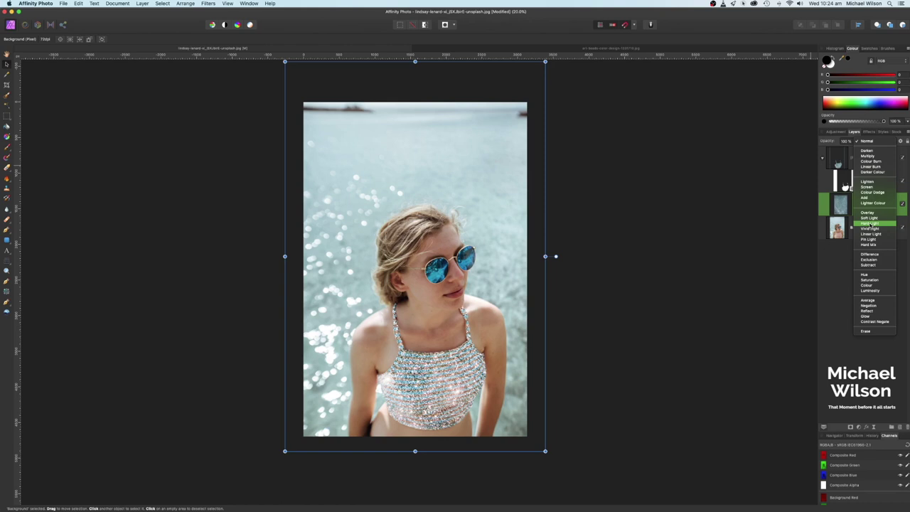
{"action": "left_click", "coordinate": [869, 225]}
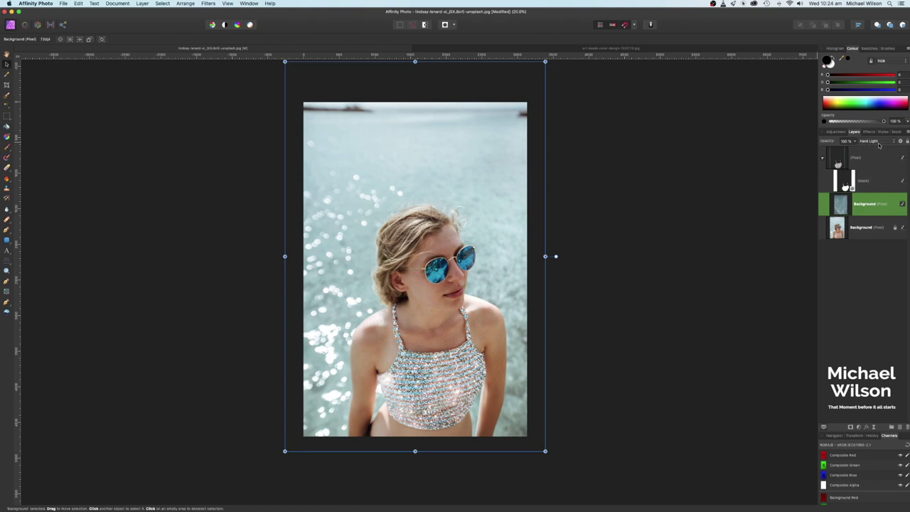
{"action": "left_click", "coordinate": [855, 141]}
{"action": "left_click_drag", "start_coordinate": [856, 149], "coordinate": [843, 150]}
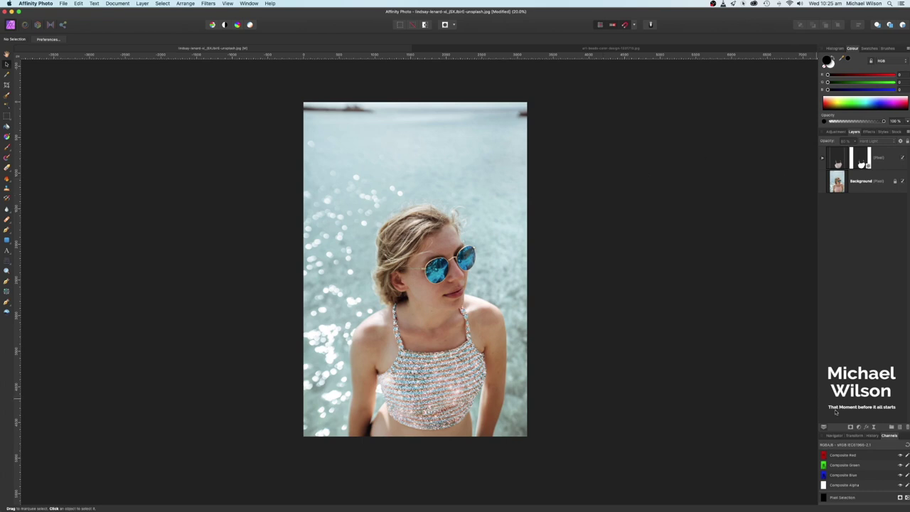
Add a Curves adjustment nested inside the masked top layer and brighten the glitter by moving the white point inward
{"action": "left_click", "coordinate": [858, 426]}
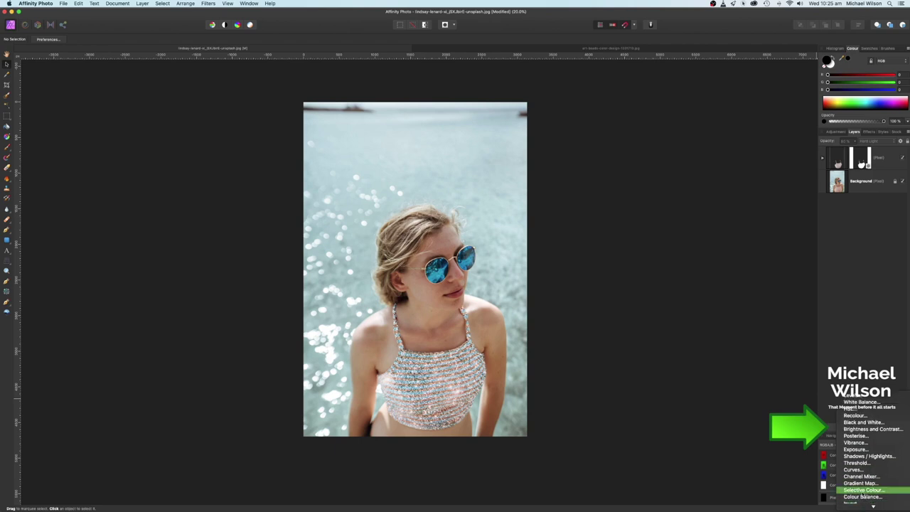
{"action": "left_click", "coordinate": [858, 465]}
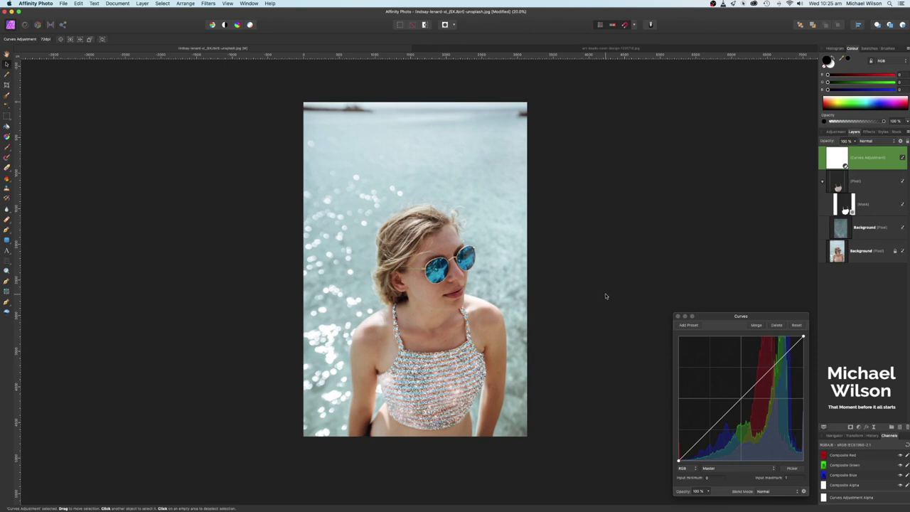
{"action": "left_click_drag", "start_coordinate": [866, 163], "coordinate": [849, 182]}
{"action": "left_click_drag", "start_coordinate": [788, 318], "coordinate": [734, 206]}
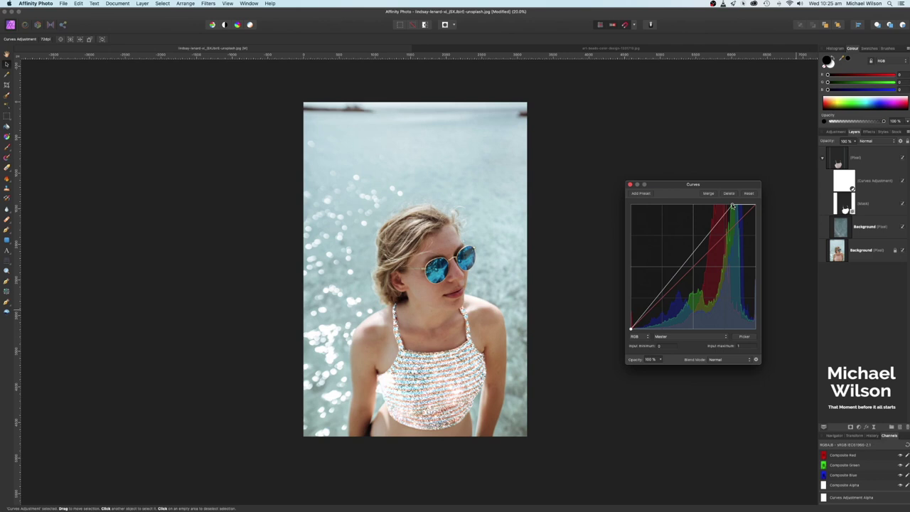
{"action": "left_click", "coordinate": [629, 185]}
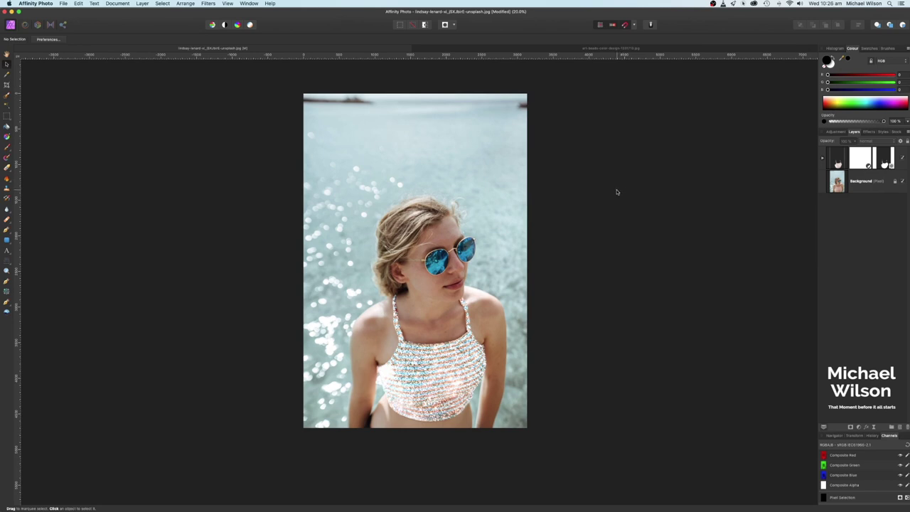
Compare the top with and without the glitter effect, then examine the glitter and its edges up close
{"action": "left_click", "coordinate": [902, 160]}
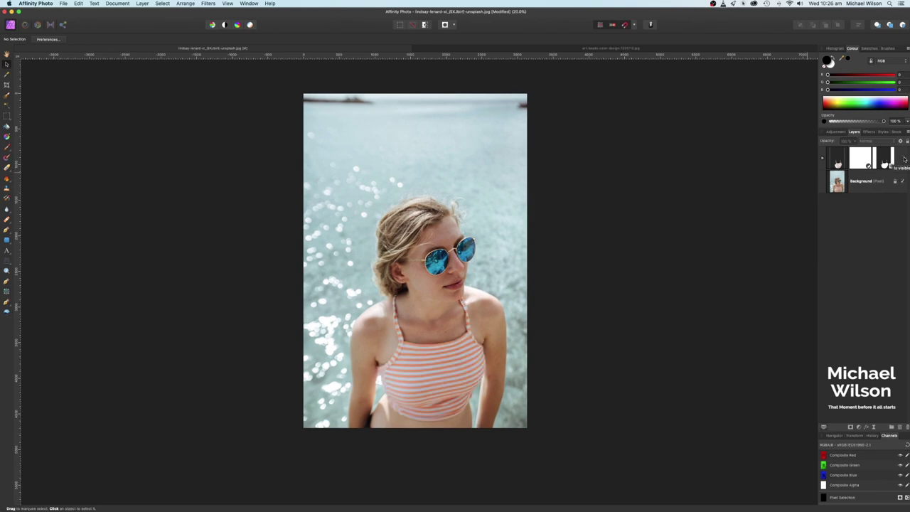
{"action": "left_click", "coordinate": [902, 159]}
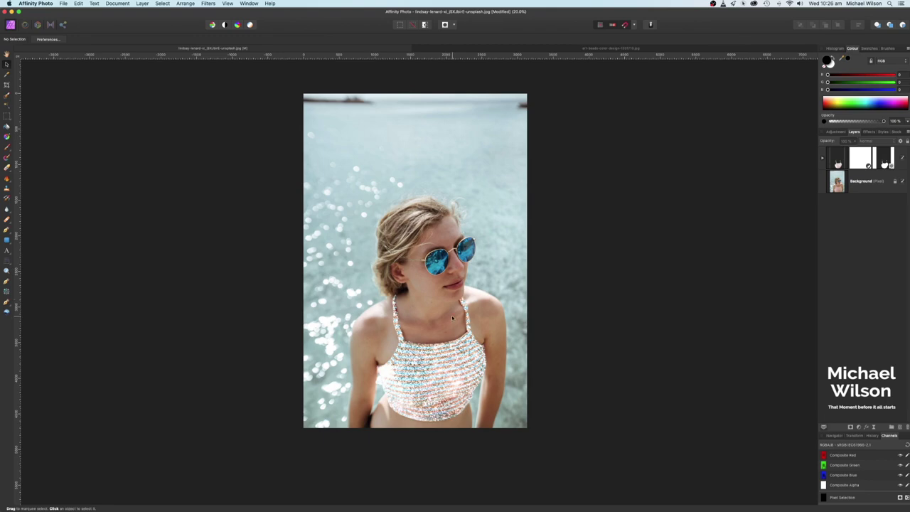
{"action": "key", "text": "super+equal"}
{"action": "key", "text": "super+equal"}
{"action": "key", "text": "space"}
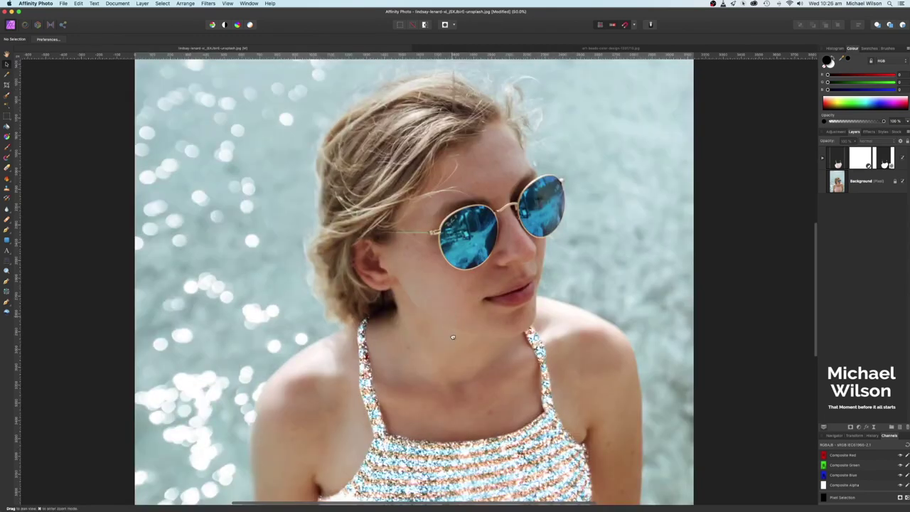
{"action": "left_click_drag", "start_coordinate": [453, 335], "coordinate": [456, 109]}
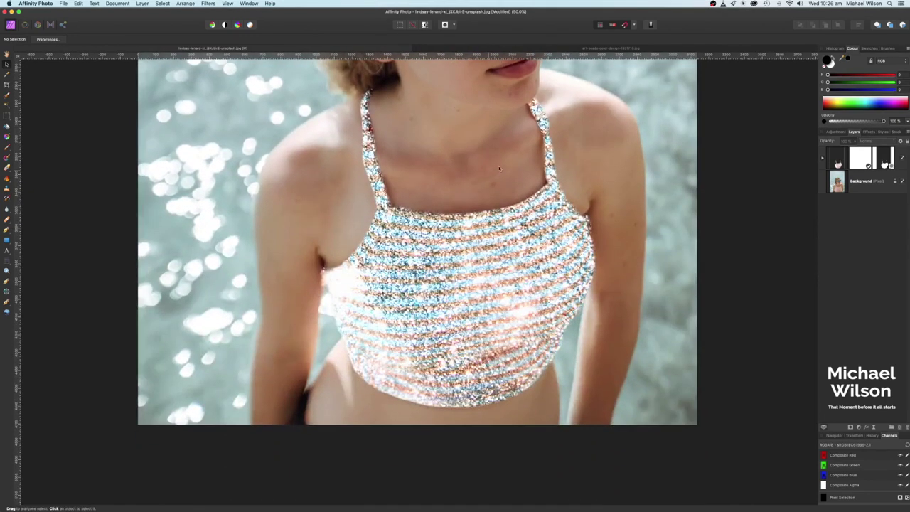
{"action": "key", "text": "space"}
{"action": "left_click_drag", "start_coordinate": [549, 375], "coordinate": [546, 303]}
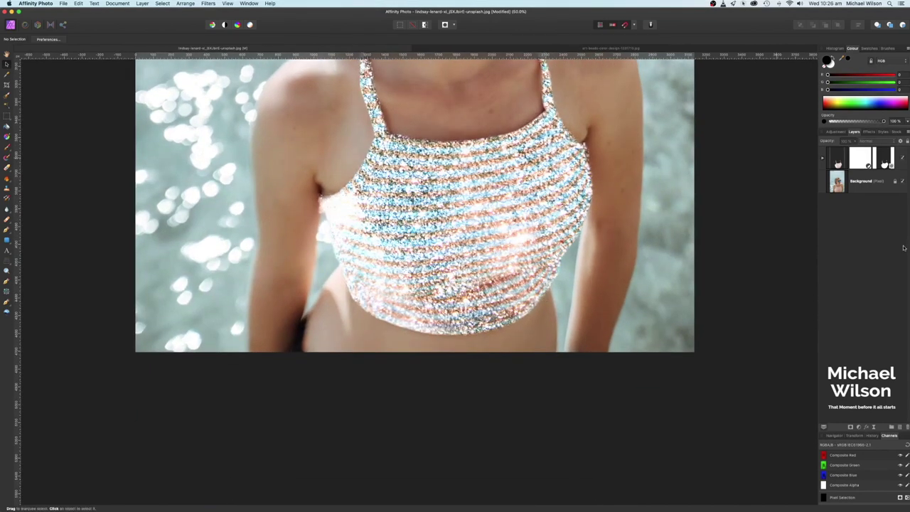
On a new pixel layer, paint a soft black shadow along the top's lower hem with 10% brush opacity and 40% flow
{"action": "left_click", "coordinate": [900, 427]}
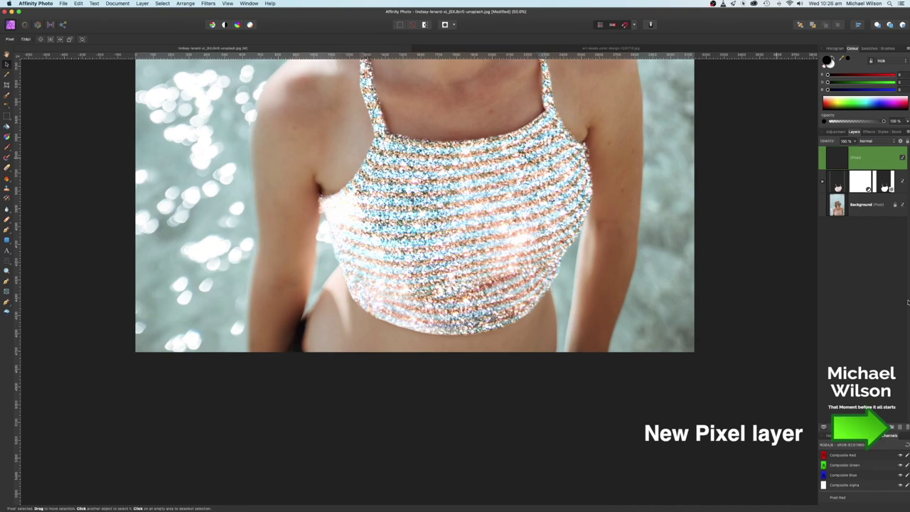
{"action": "left_click", "coordinate": [7, 166]}
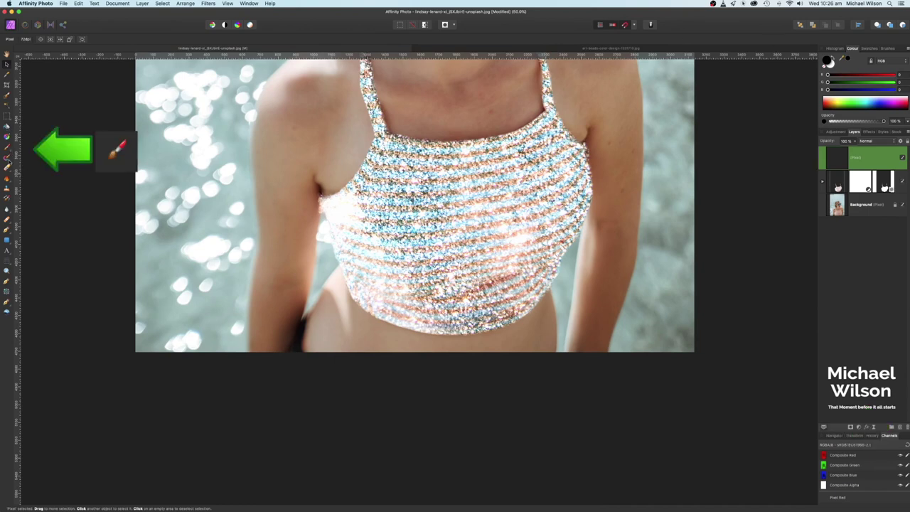
{"action": "left_click", "coordinate": [7, 152]}
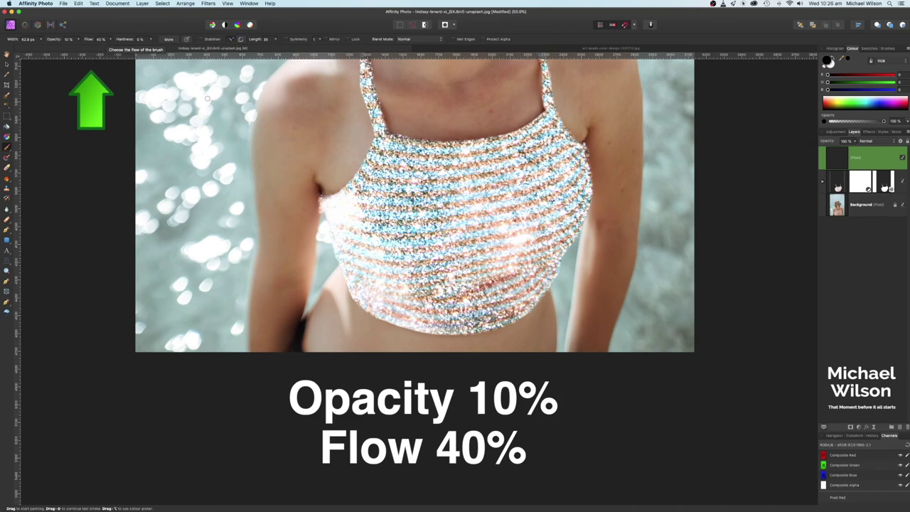
{"action": "key", "text": "d"}
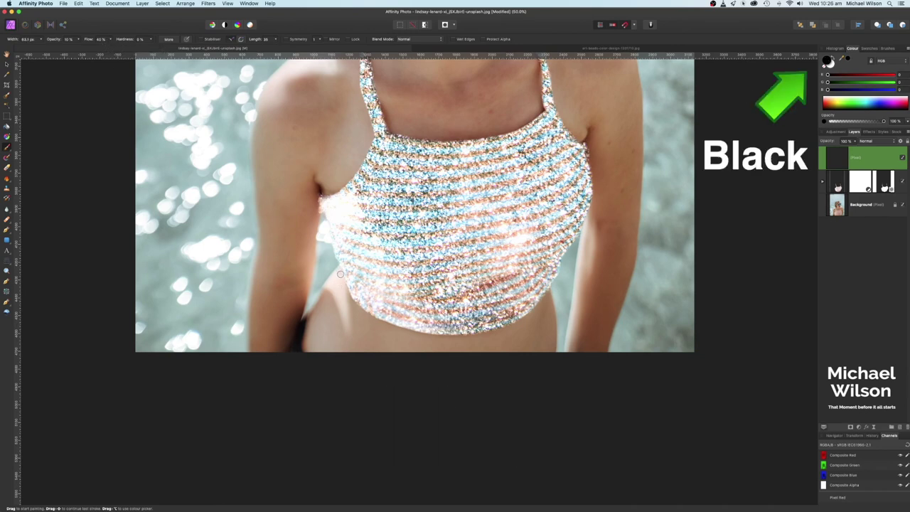
{"action": "mouse_move", "coordinate": [343, 285]}
{"action": "left_mouse_down"}
{"action": "mouse_move", "coordinate": [378, 322]}
{"action": "mouse_move", "coordinate": [469, 337]}
{"action": "left_mouse_up"}
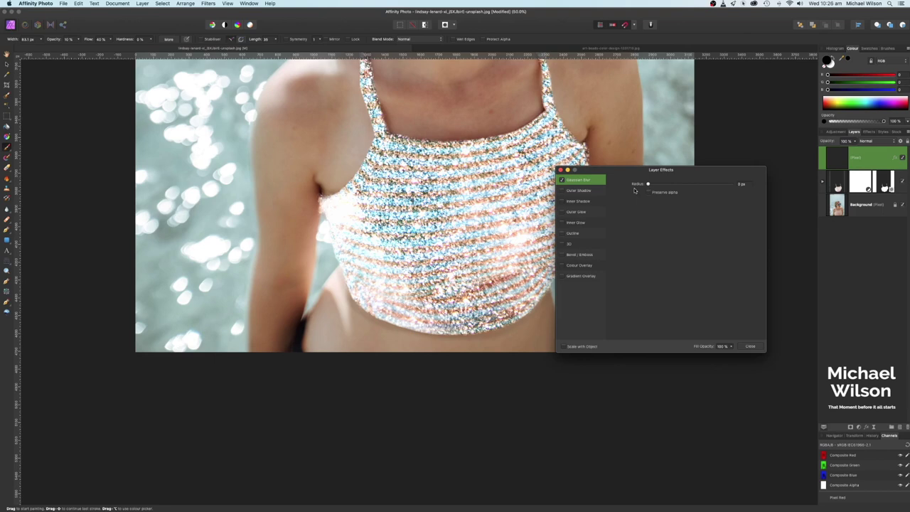
Soften the painted hem shadow by raising the radius of the layer's Gaussian Blur effect
{"action": "left_click_drag", "start_coordinate": [648, 184], "coordinate": [686, 187]}
{"action": "left_click", "coordinate": [750, 346]}
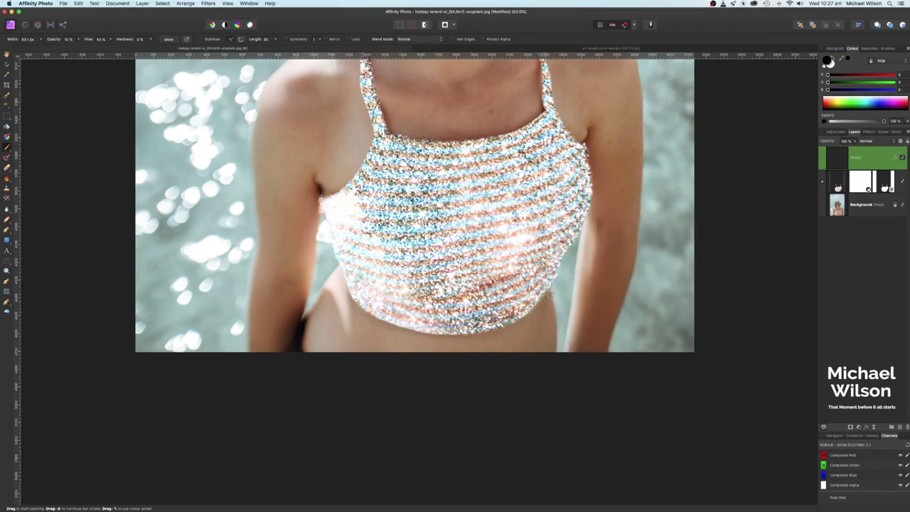
{"action": "key", "text": "super+minus"}
{"action": "key", "text": "super+plus"}
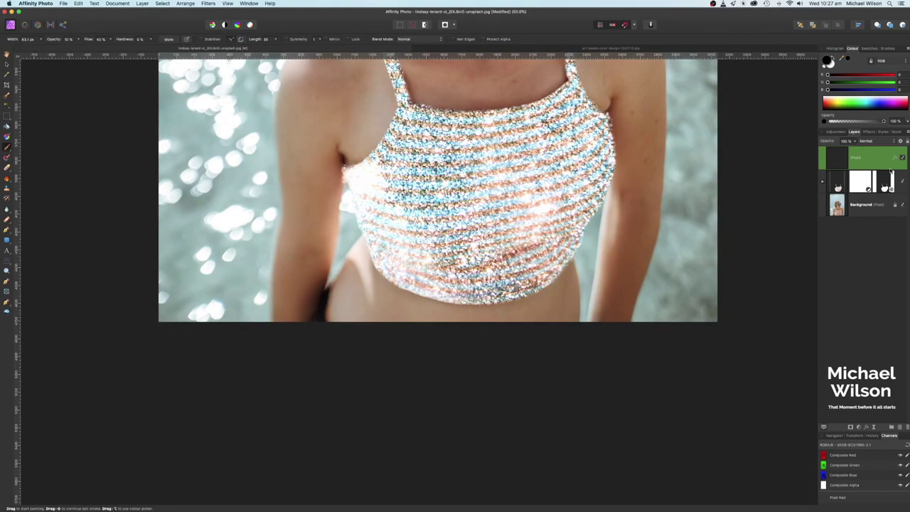